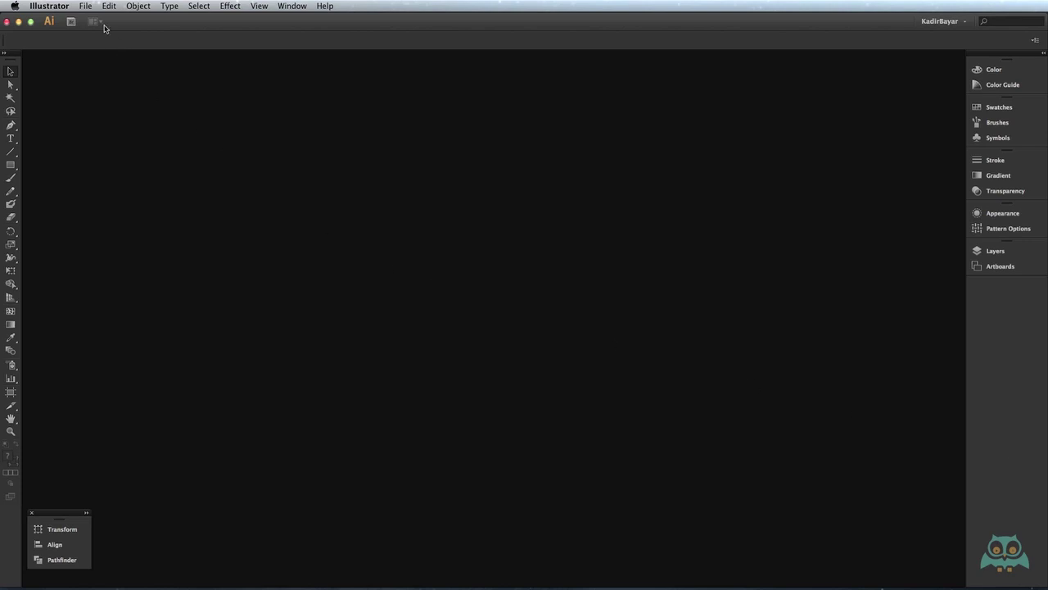
Open the File menu to list the file commands
click(86, 8)
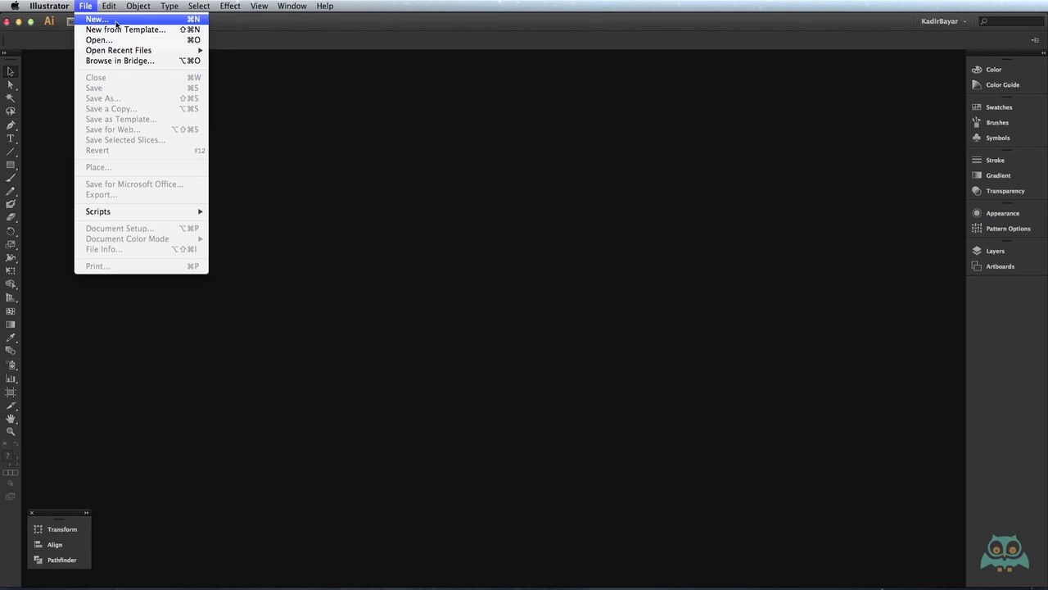
Start a new document via File > New and move the New Document dialog up-left
click(169, 22)
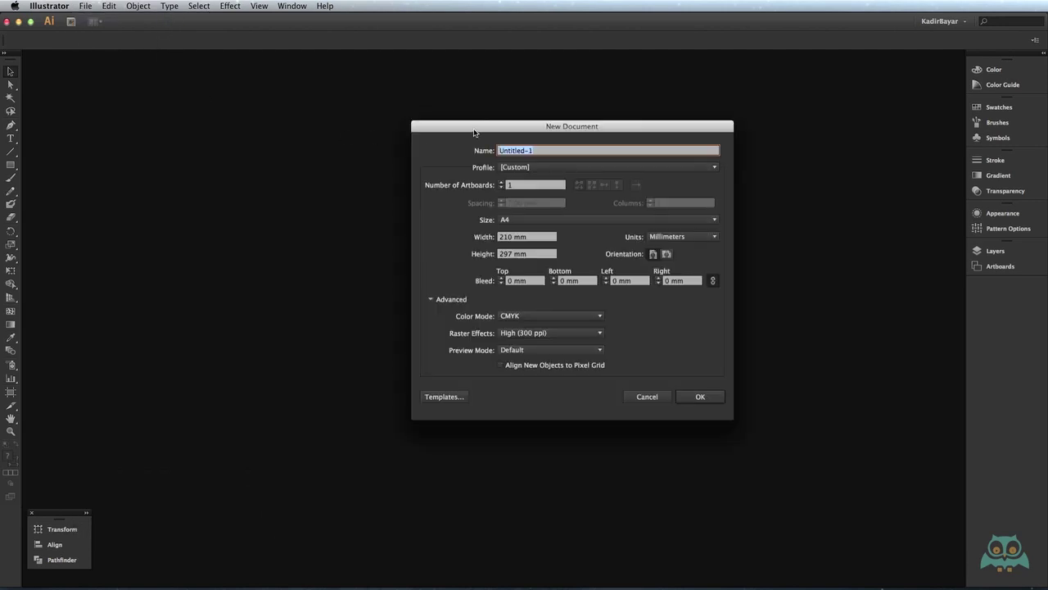
drag(474, 131, 456, 106)
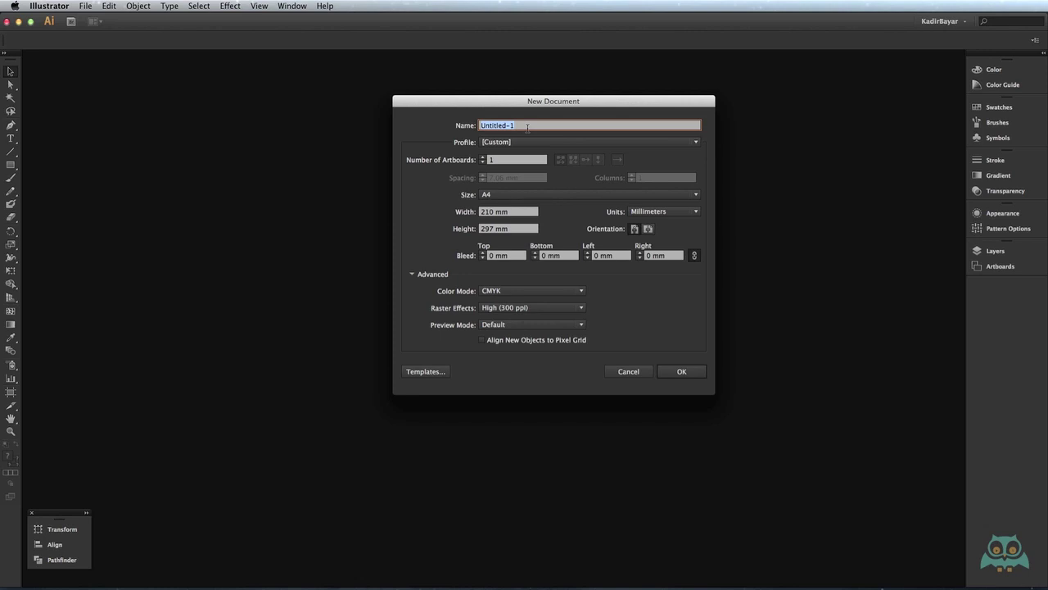
Name the new document 'ornek-belge'
text(ornek-belge)
Expand the Profile dropdown to list Print, Web, Devices, Video and Film, and other profiles
click(511, 145)
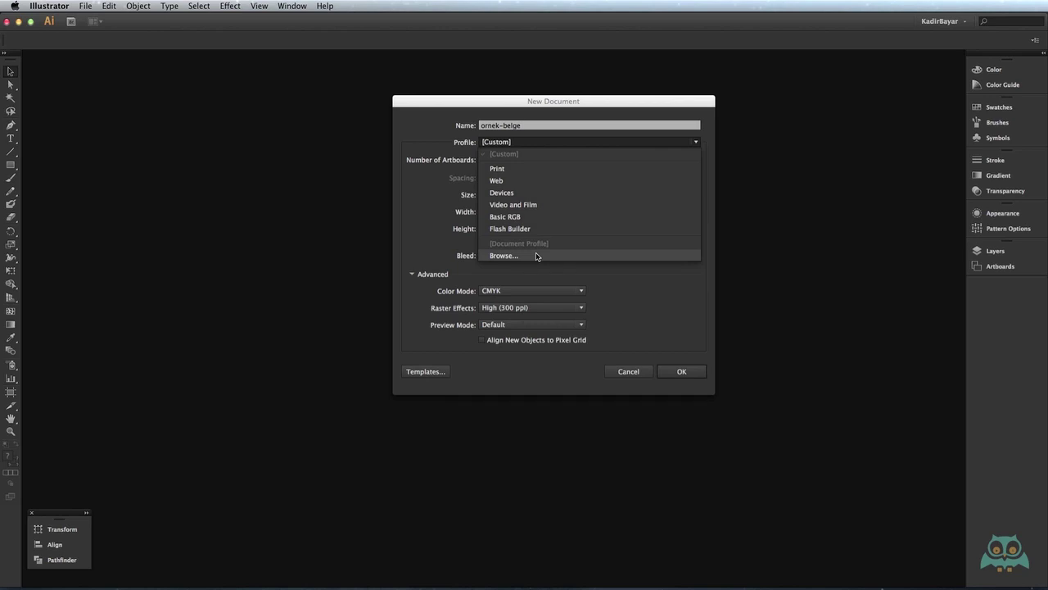
click(537, 257)
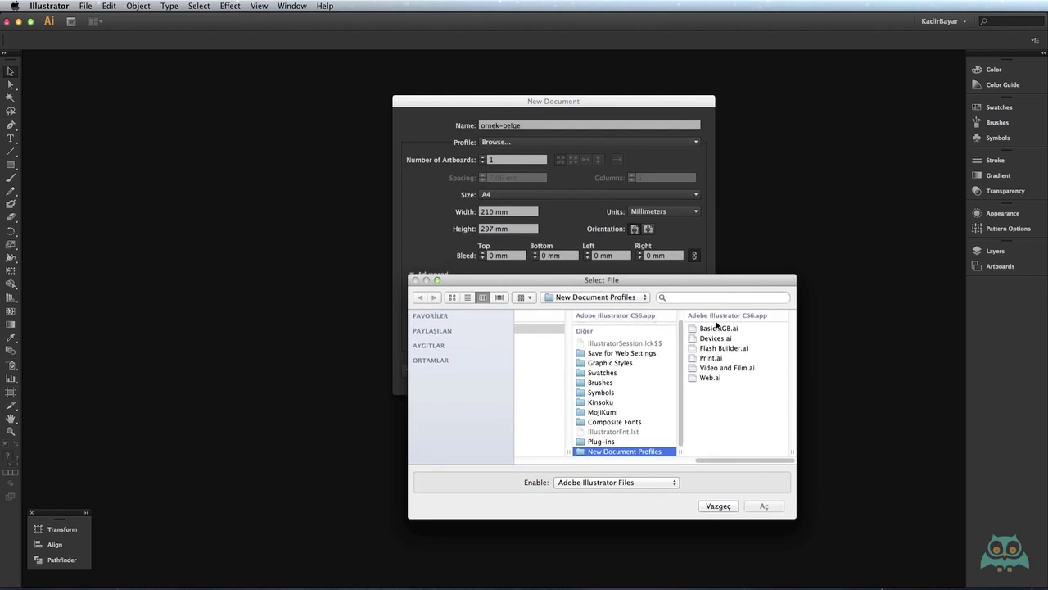
click(721, 508)
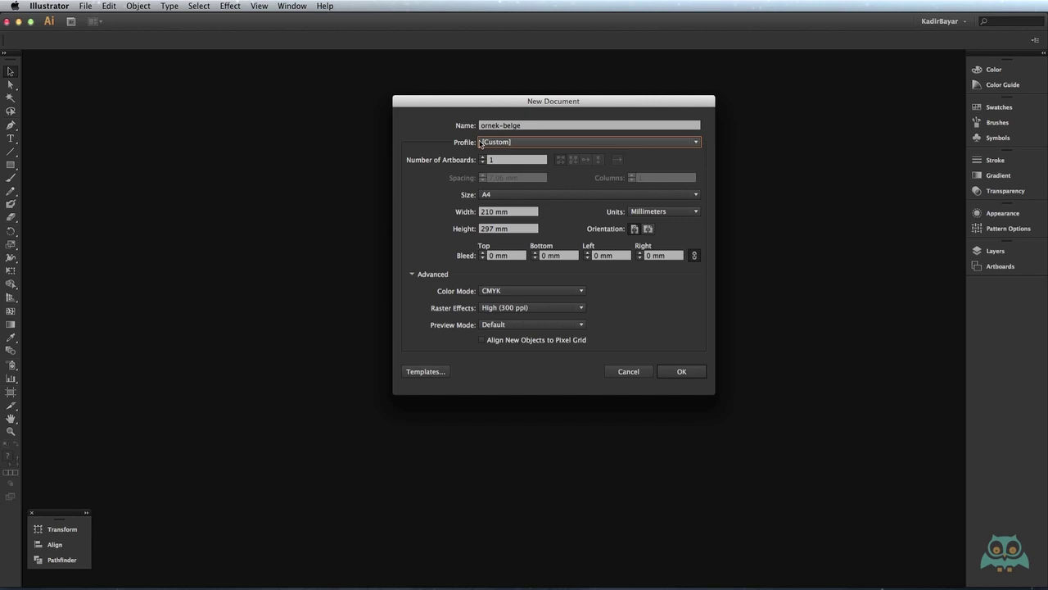
click(515, 143)
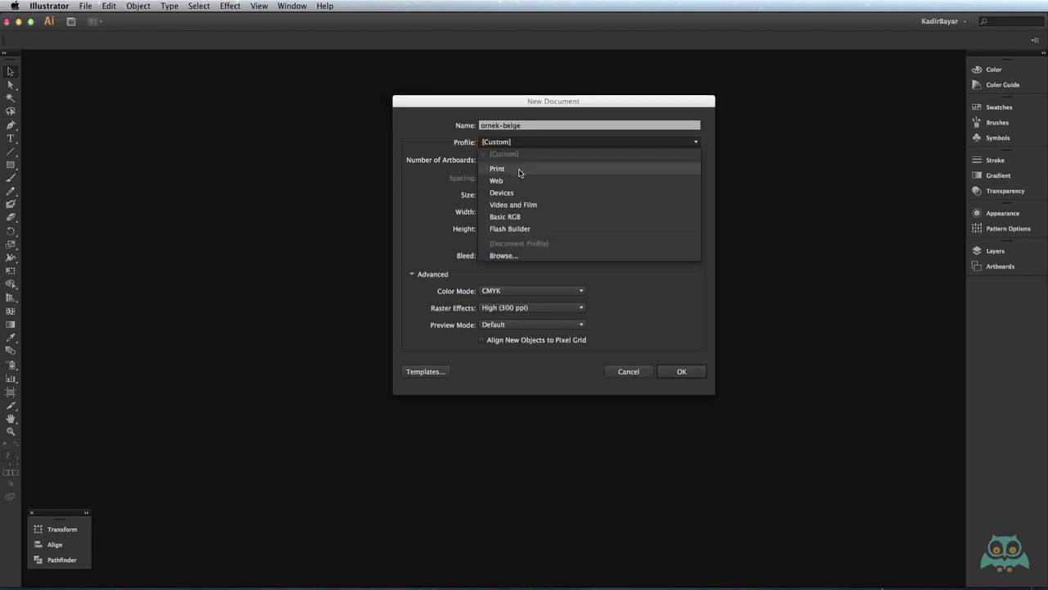
Apply the Print profile, giving Letter size 612 × 792 pt measured in points
click(519, 169)
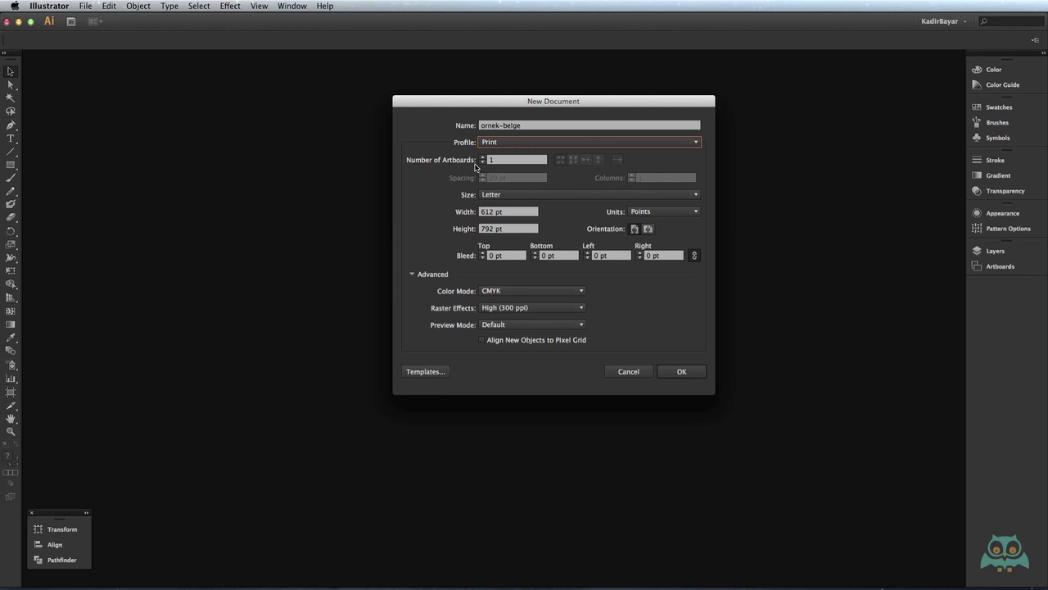
key(Tab)
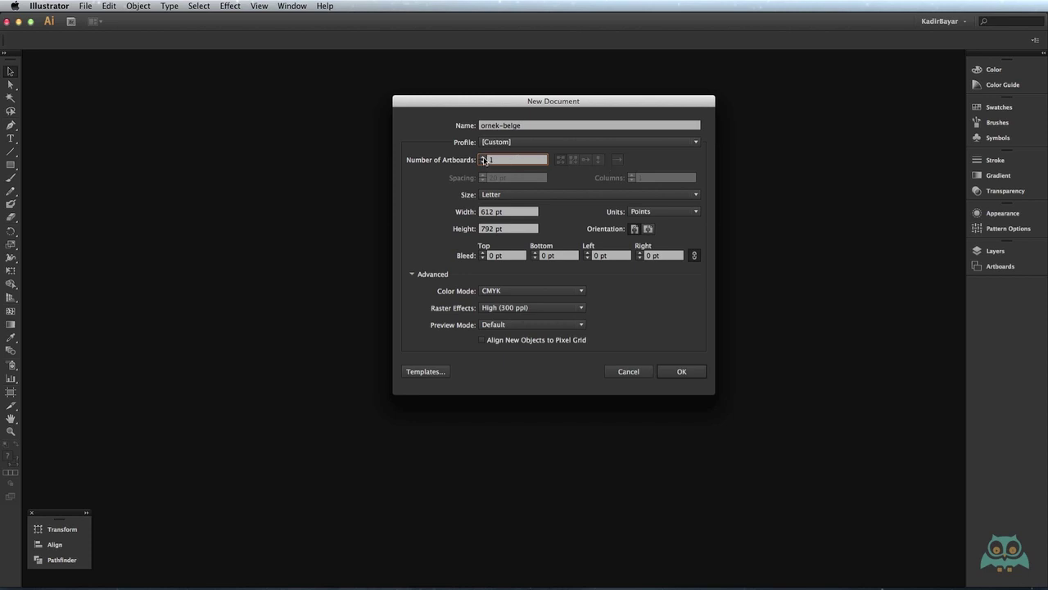
Set 2 artboards in 2 columns, 20 pt apart, keeping left-to-right order
click(482, 158)
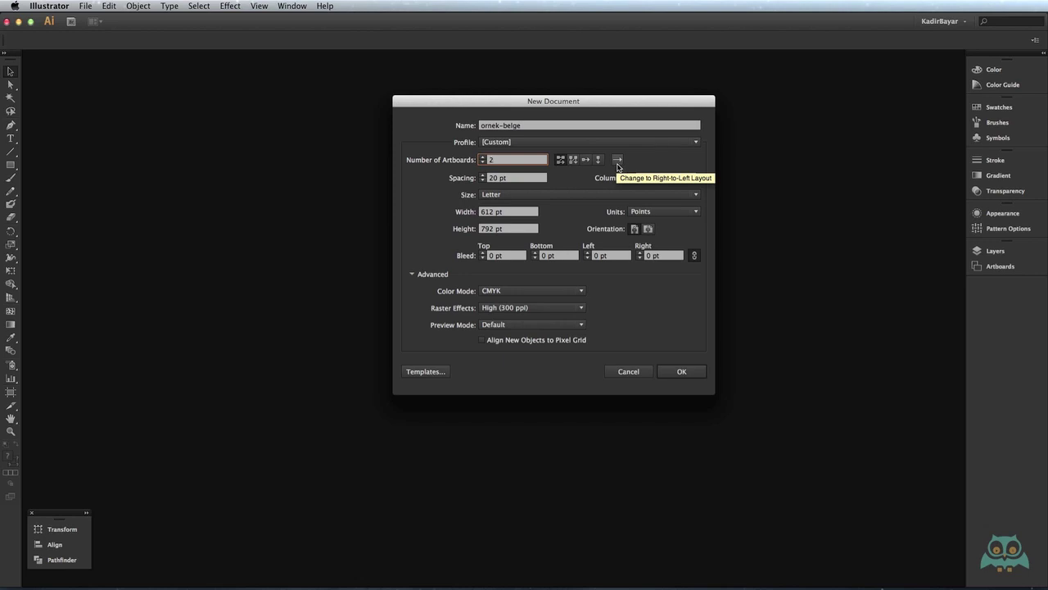
click(617, 167)
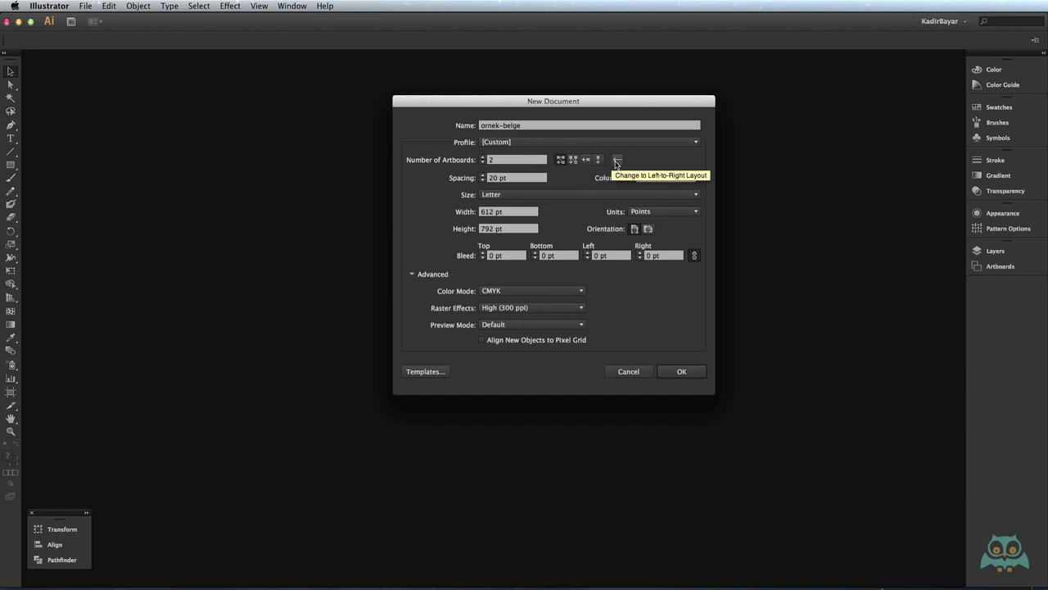
click(616, 163)
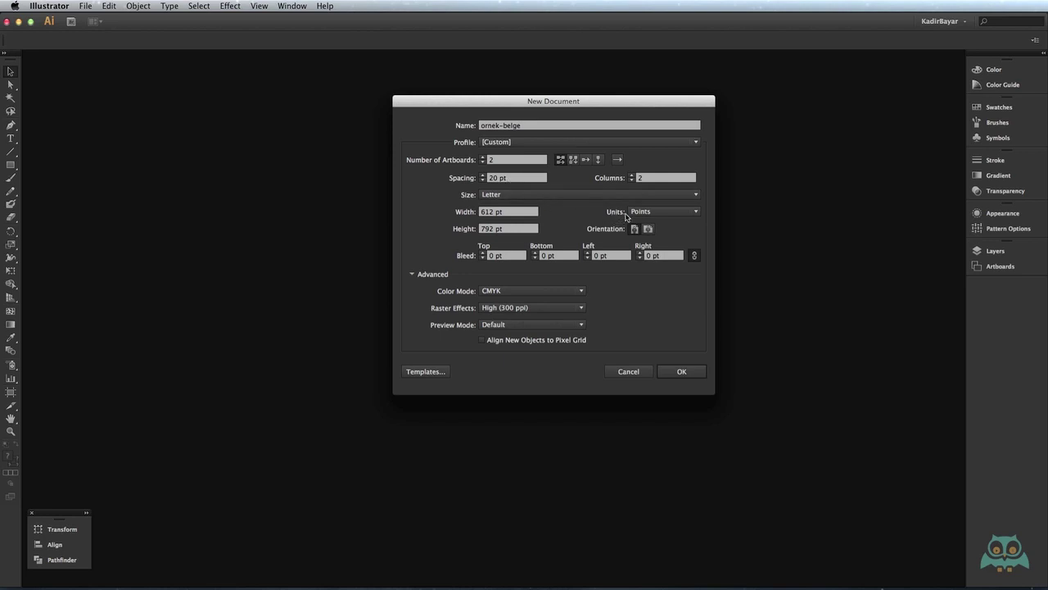
Switch the units to Millimeters and set the artboard spacing to 100 mm
click(655, 214)
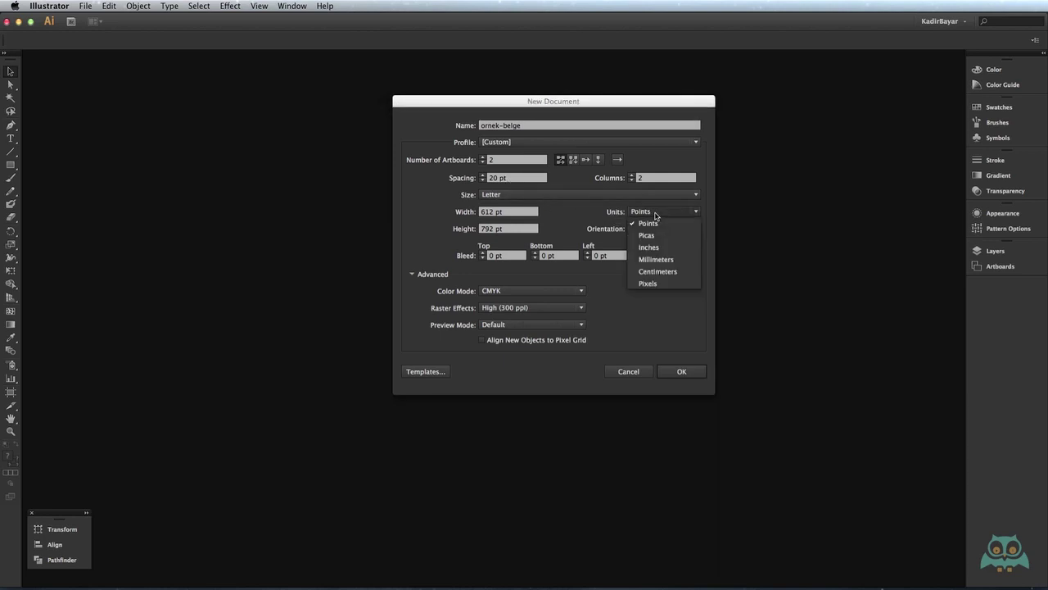
click(664, 260)
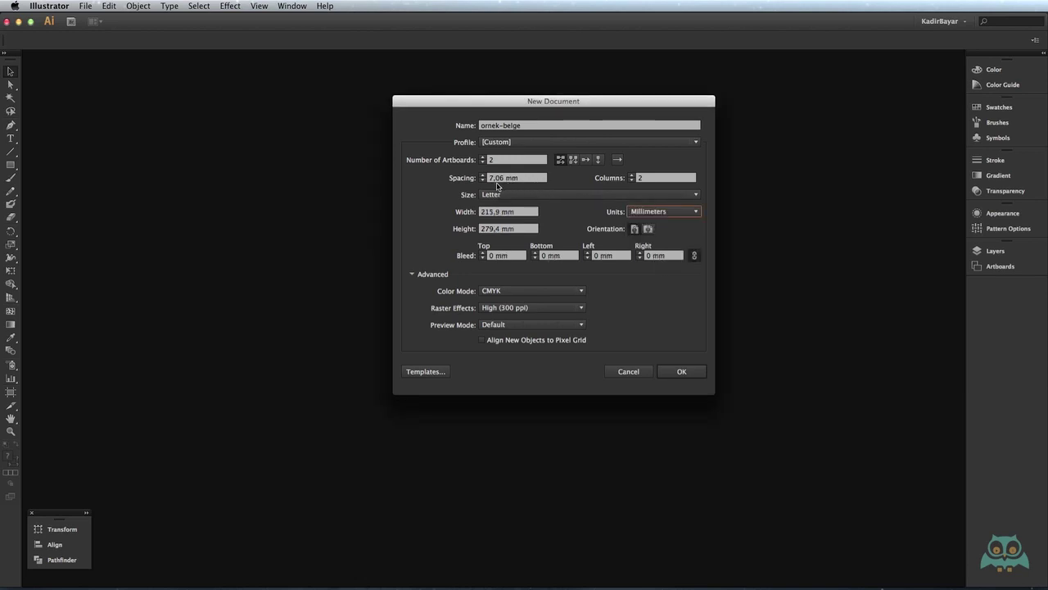
click(522, 179)
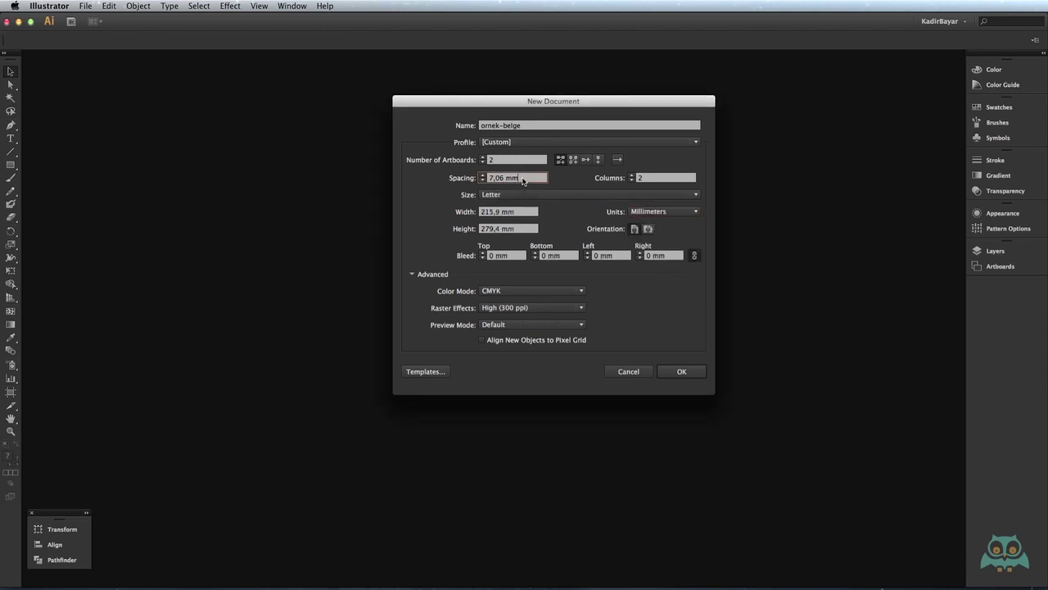
drag(523, 179, 455, 178)
text(100)
key(Tab)
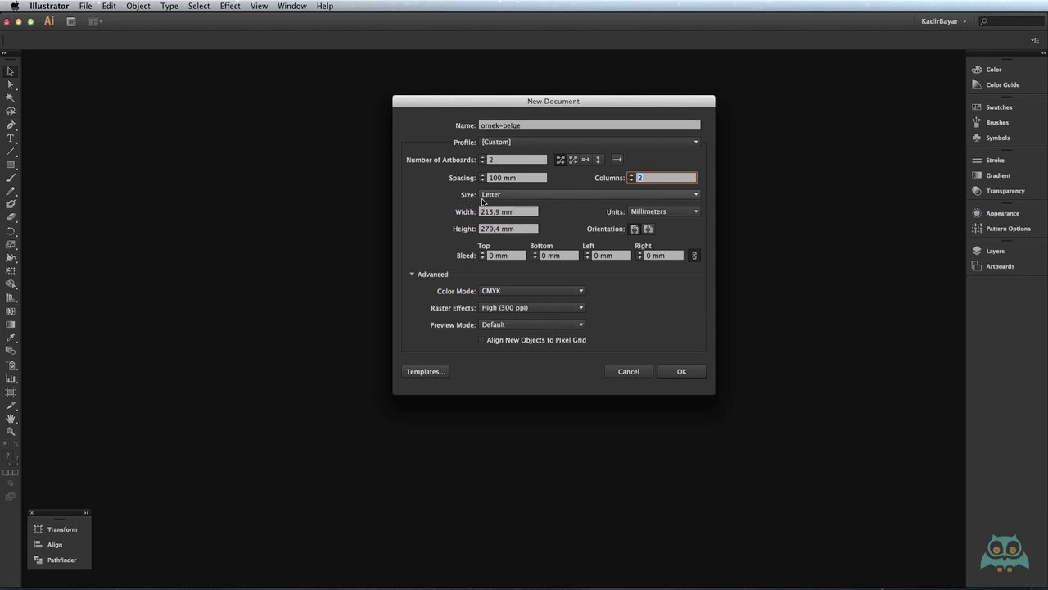
Set a custom 240 × 280 mm artboard size, keeping Millimeters as units
click(511, 196)
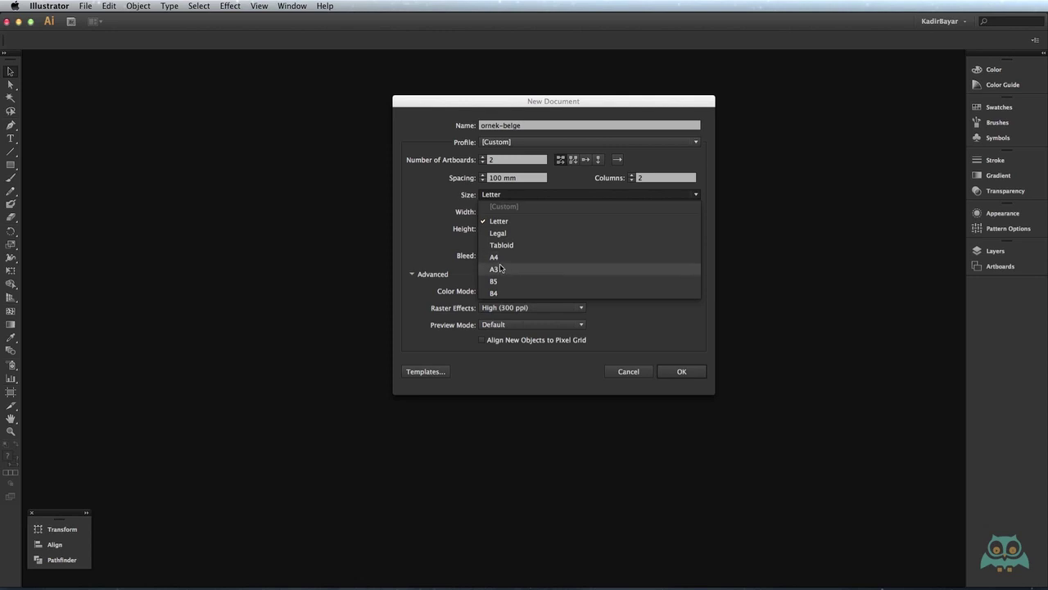
click(436, 230)
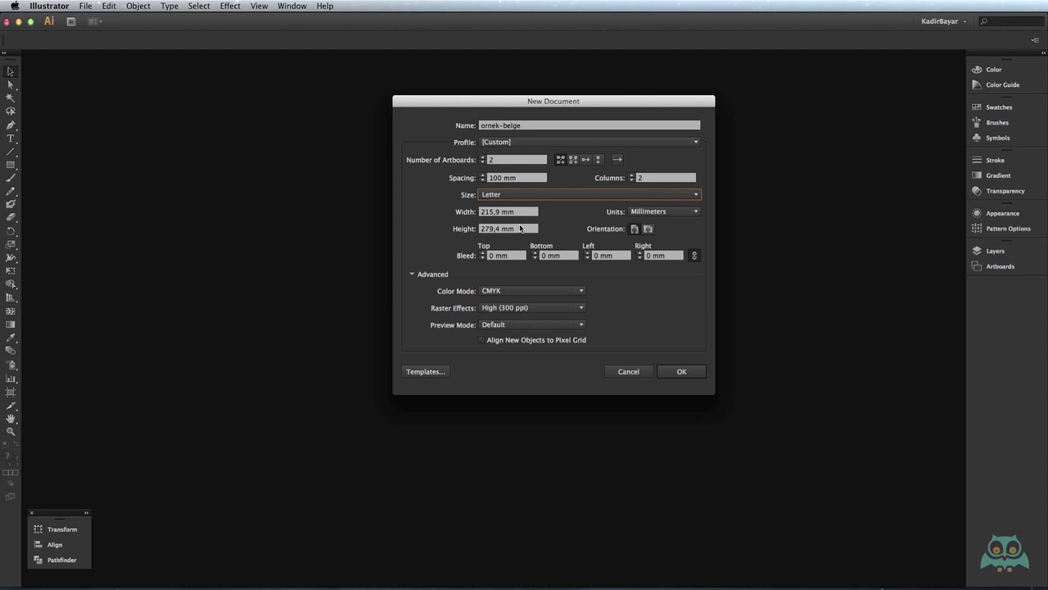
click(528, 214)
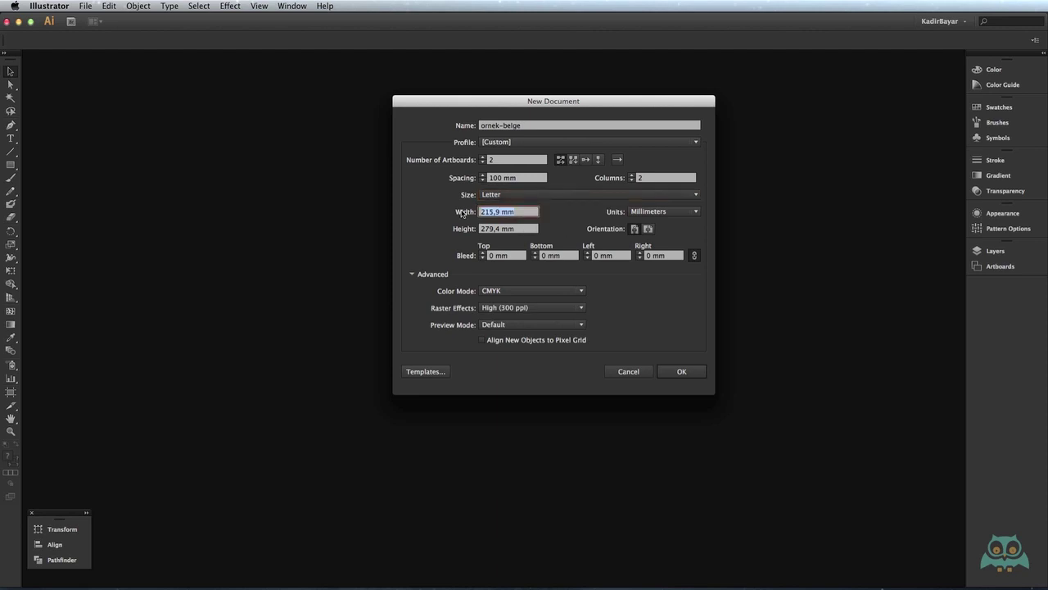
text(240)
key(Tab)
text(280)
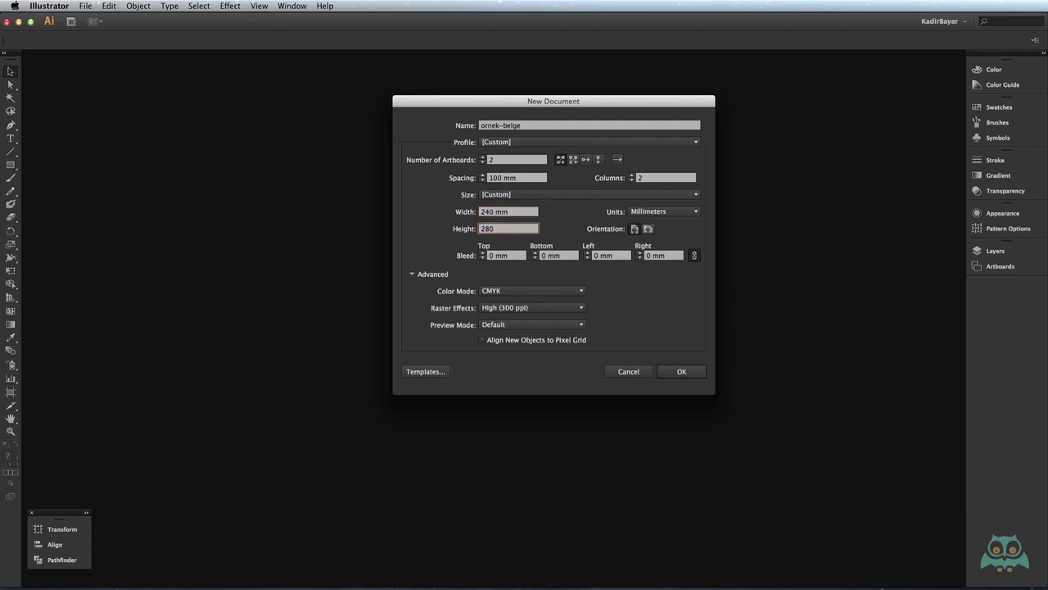
key(Tab)
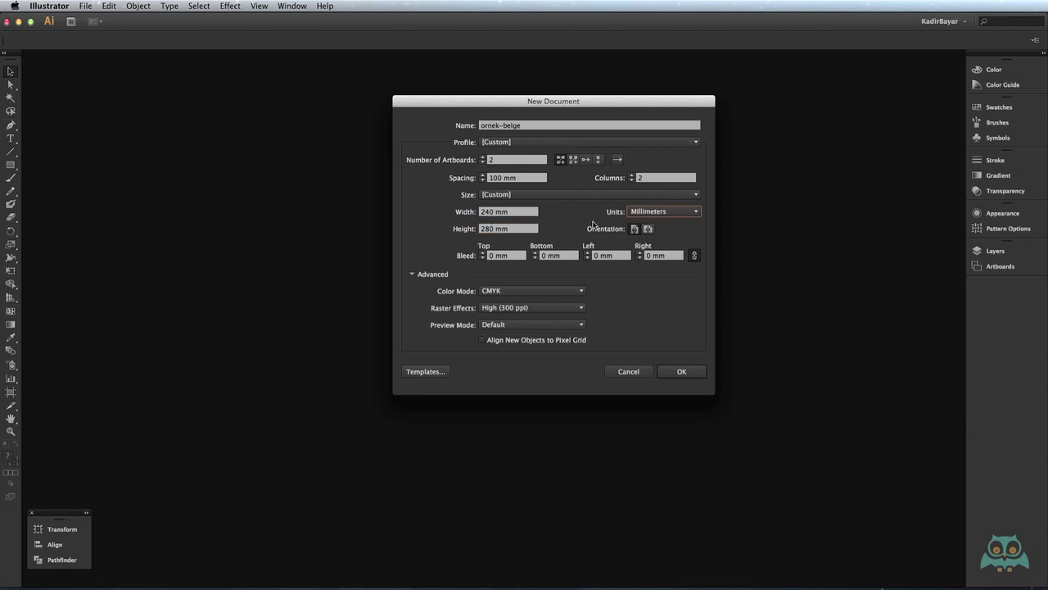
click(633, 213)
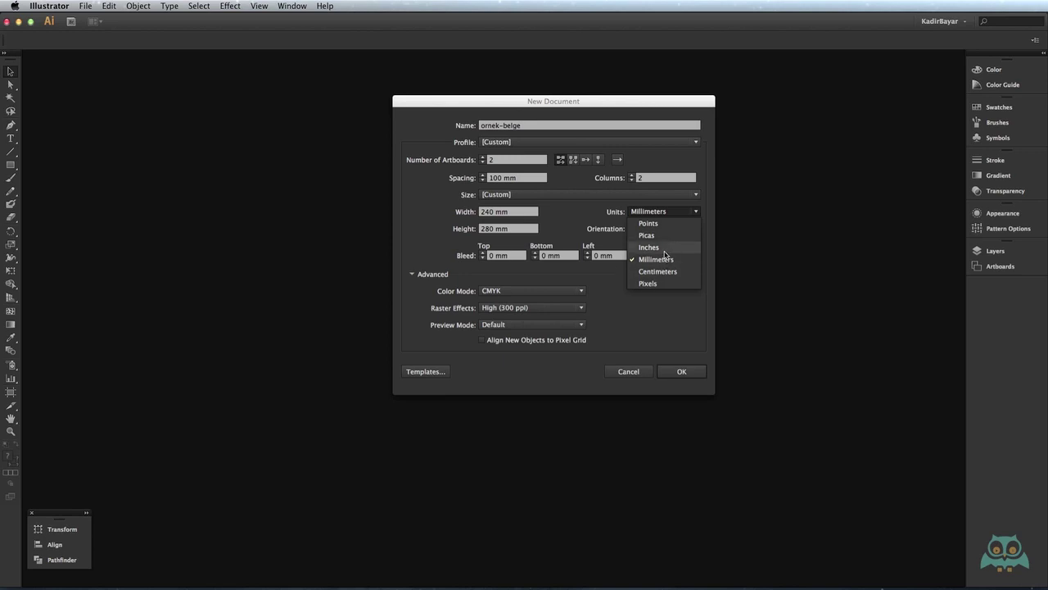
click(591, 215)
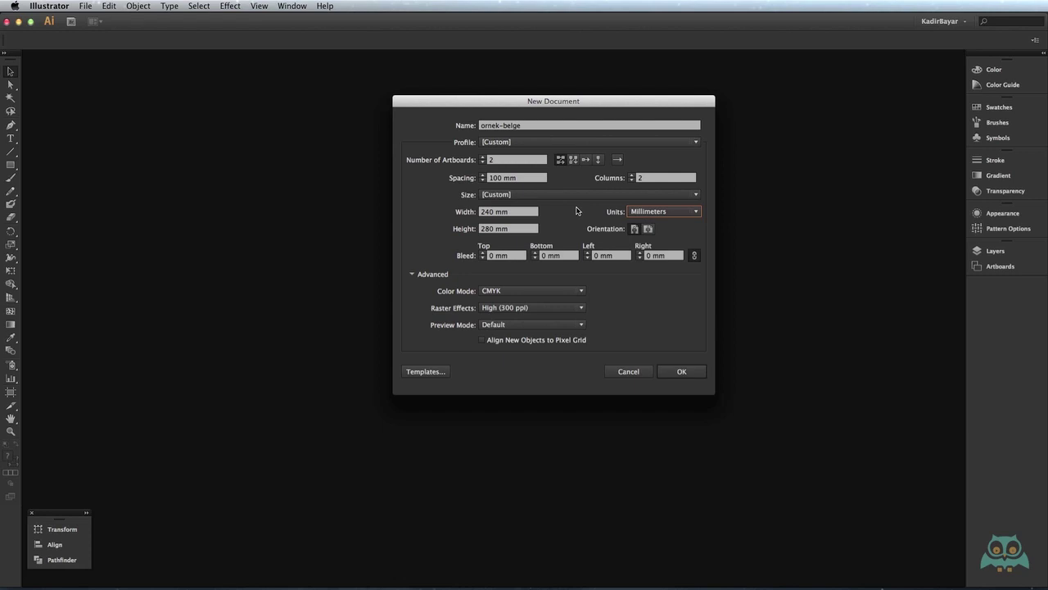
Replace the width with 10 inches so it converts to 254 mm
drag(519, 214, 480, 216)
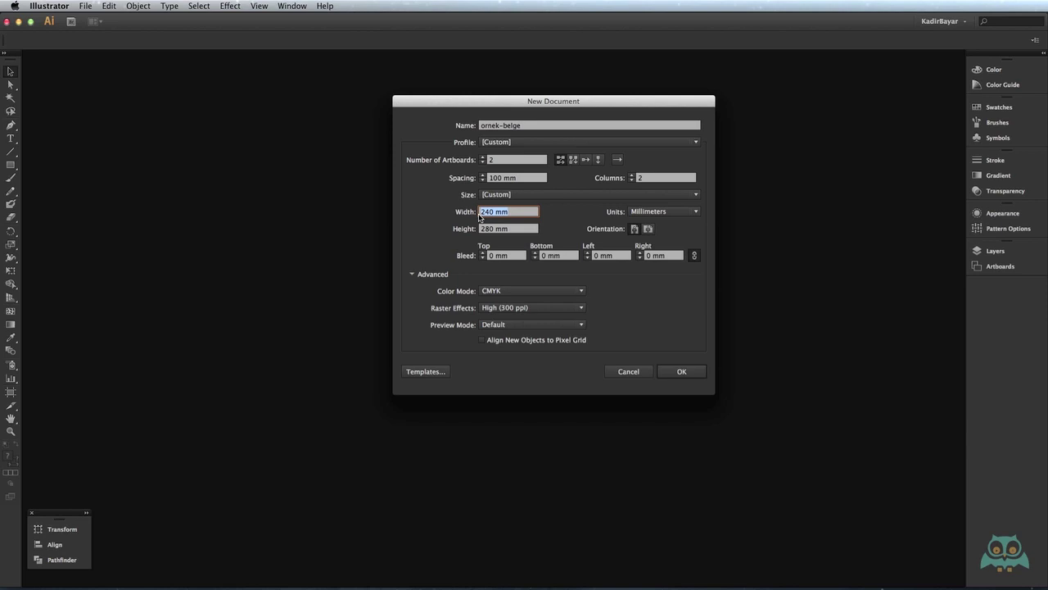
text(10)
key(Tab)
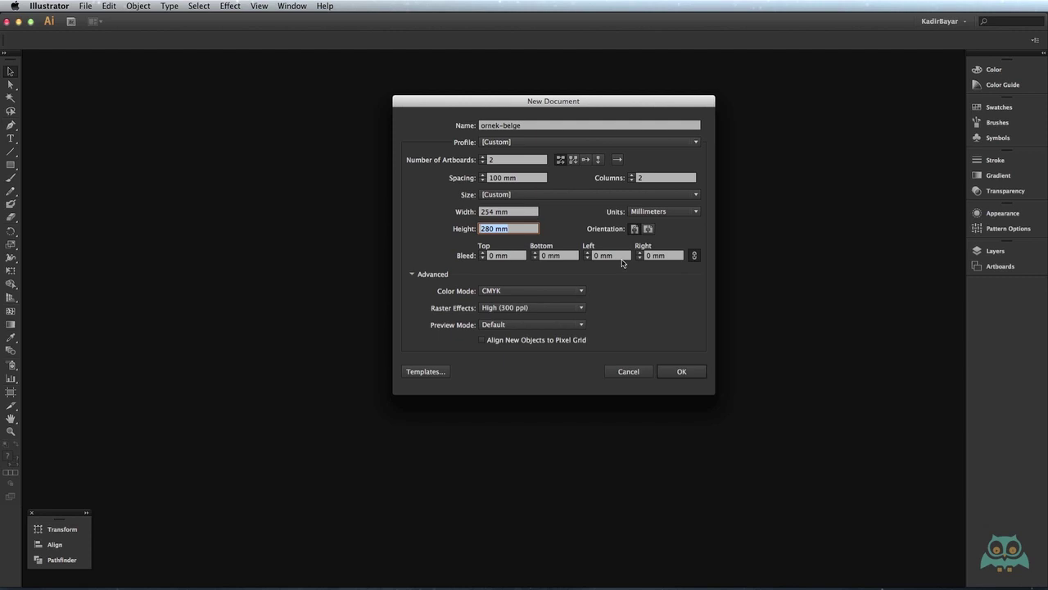
click(694, 257)
click(482, 252)
click(484, 252)
click(483, 253)
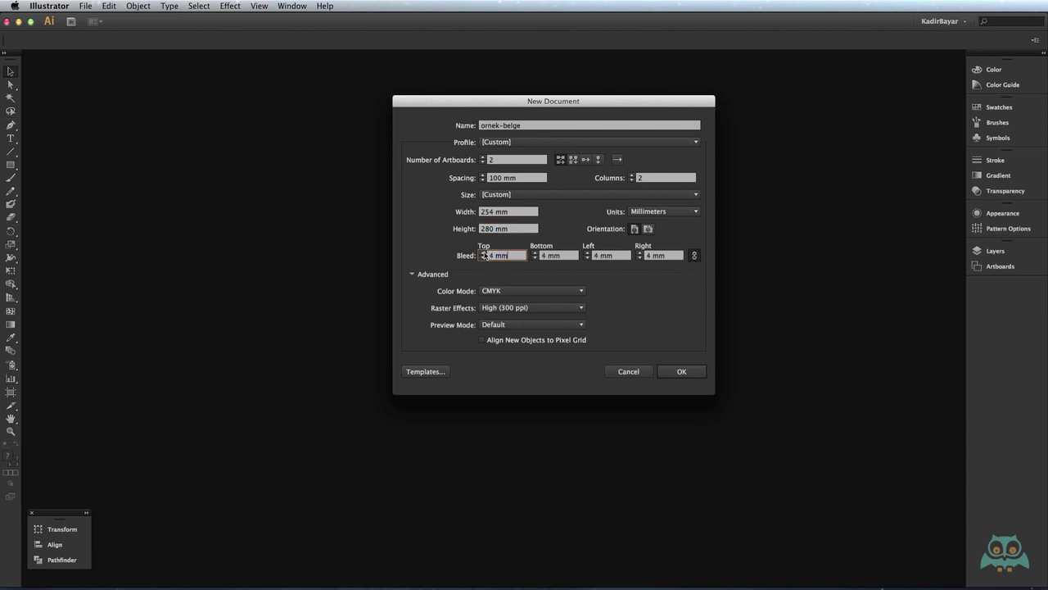
click(695, 255)
click(587, 258)
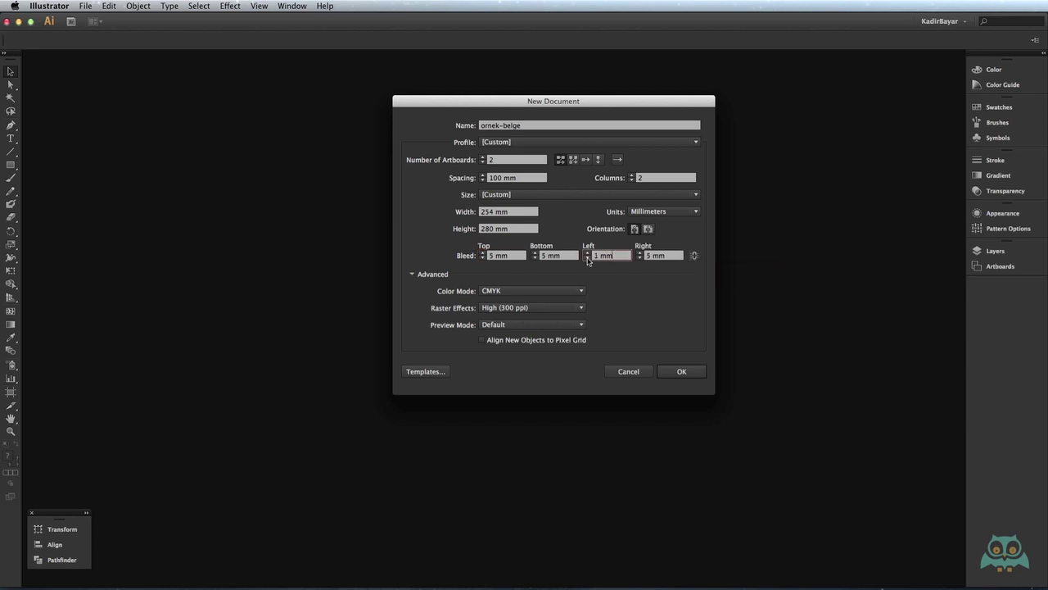
click(587, 252)
click(587, 252)
click(587, 259)
click(695, 256)
click(640, 258)
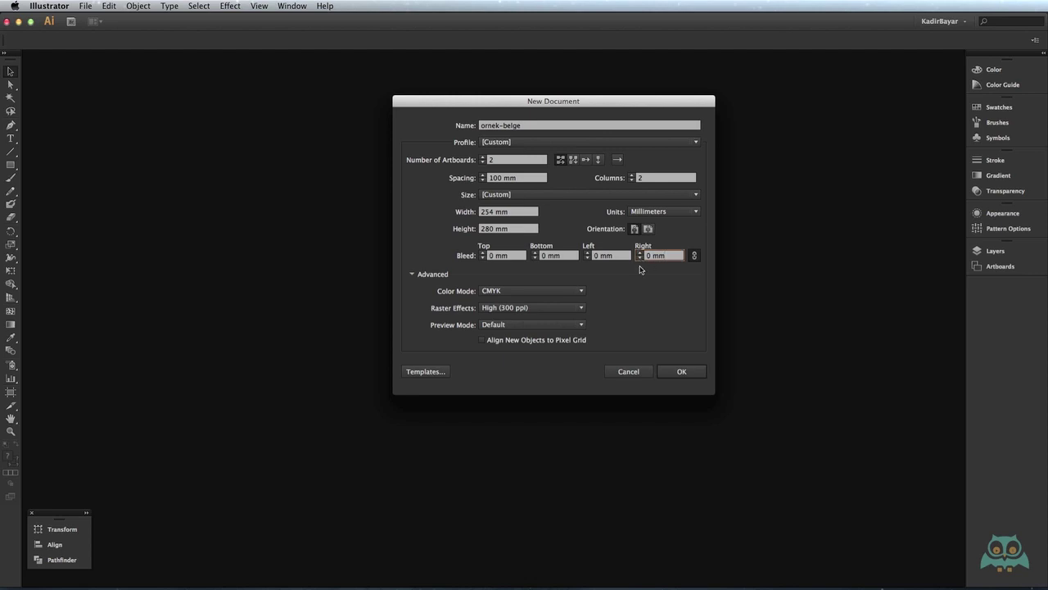
click(412, 274)
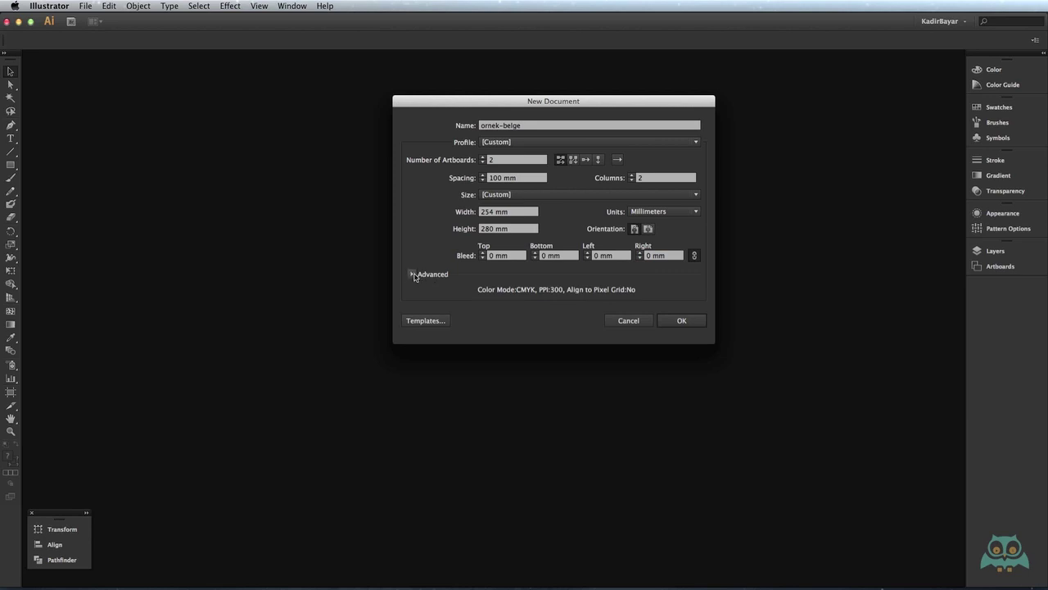
click(412, 275)
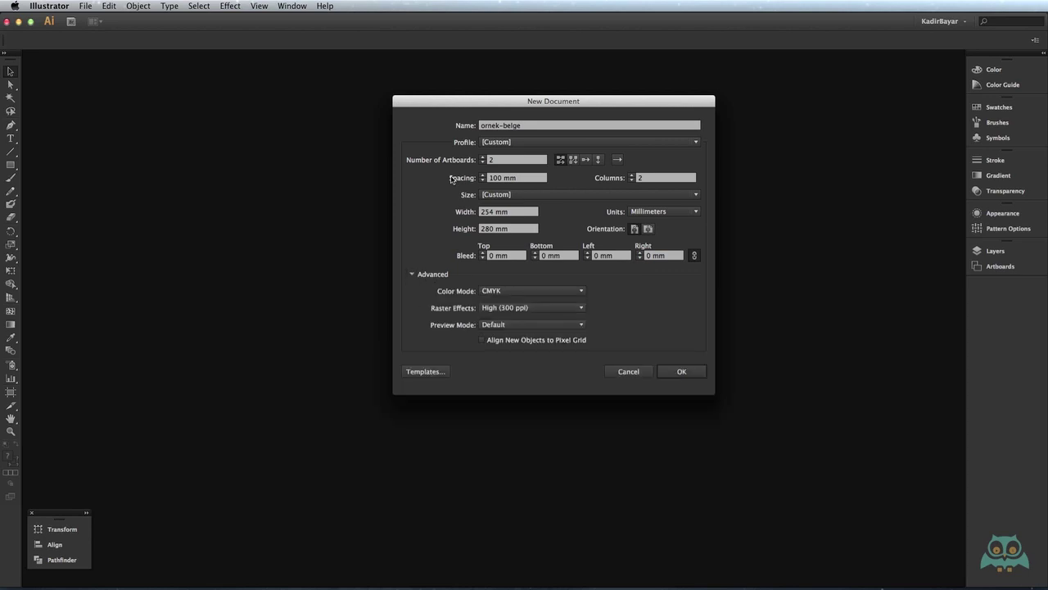
click(504, 295)
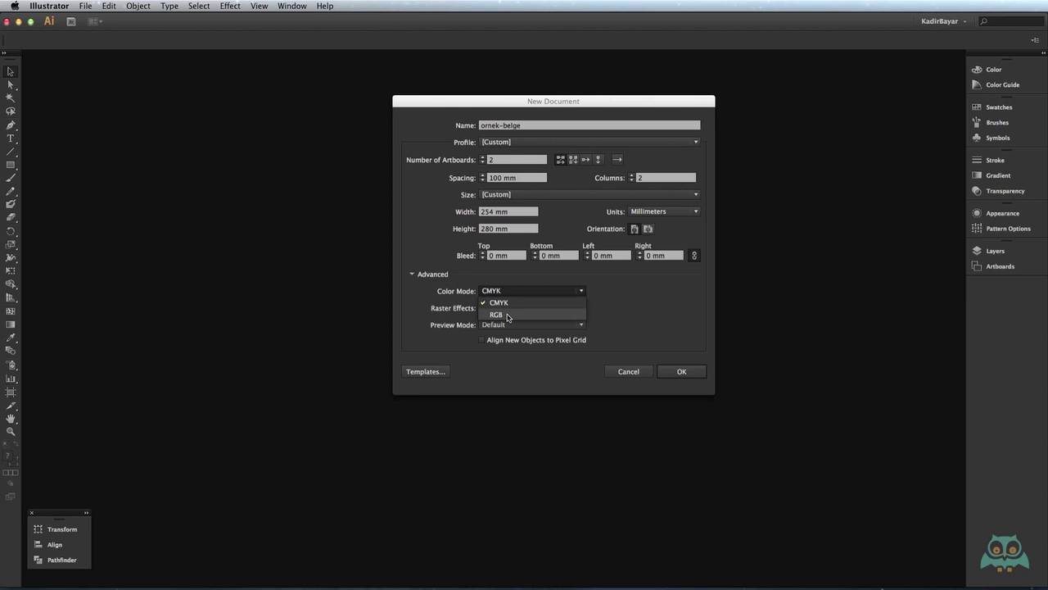
click(435, 306)
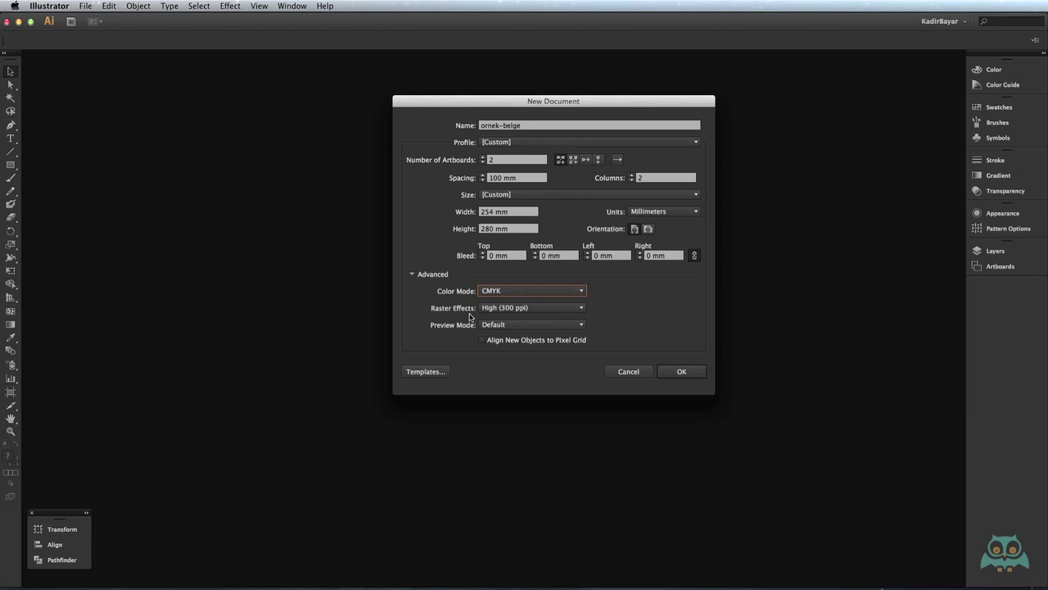
click(511, 312)
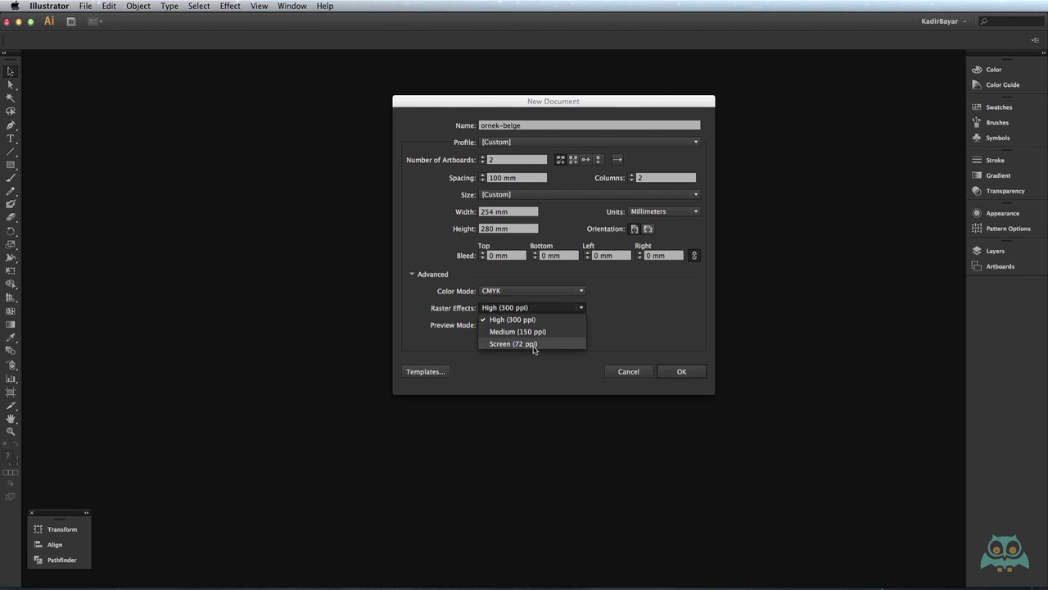
click(615, 329)
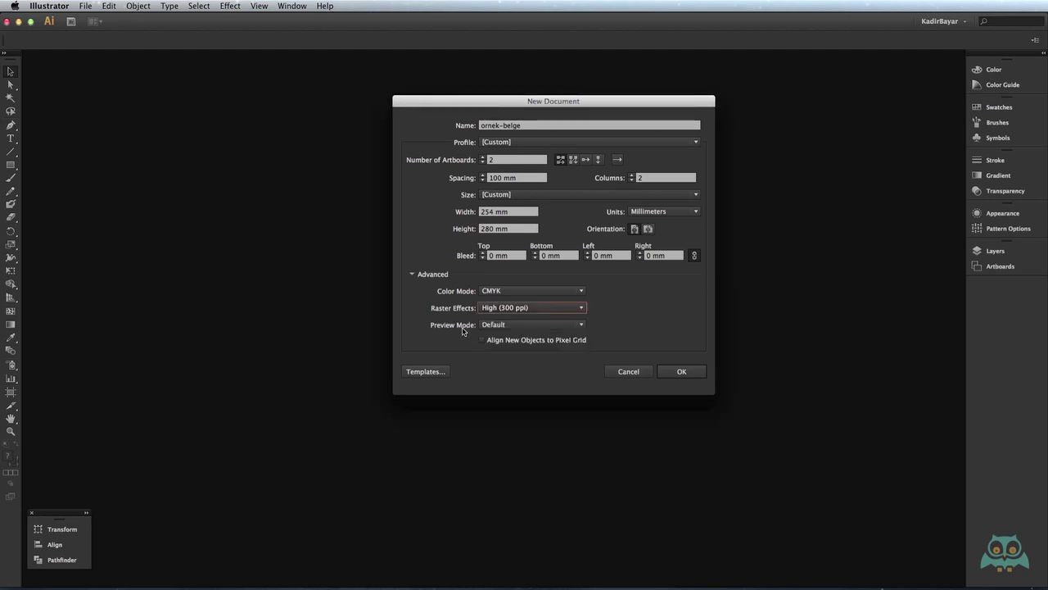
click(491, 326)
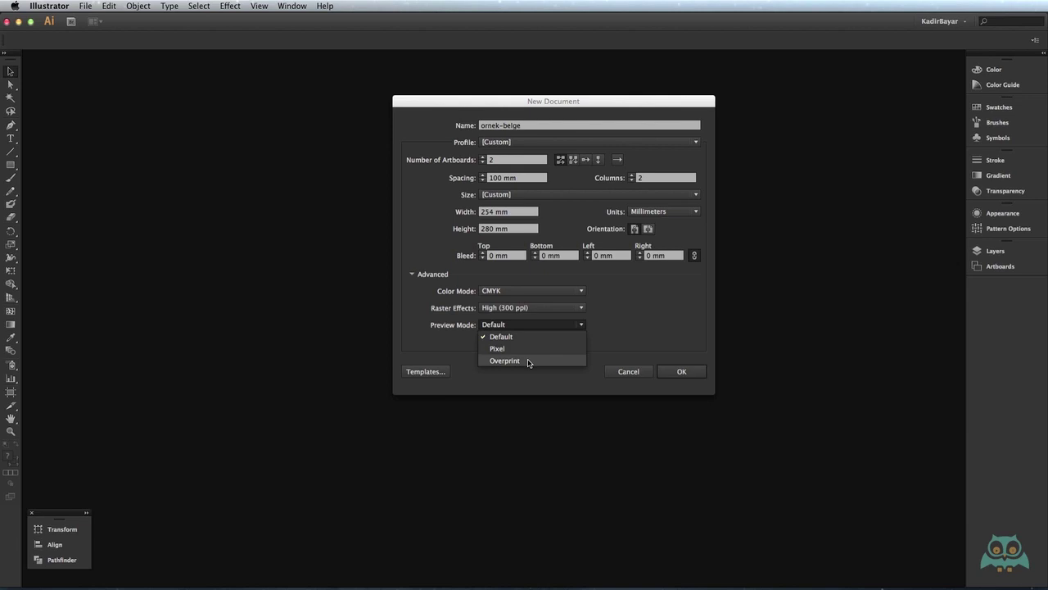
click(604, 352)
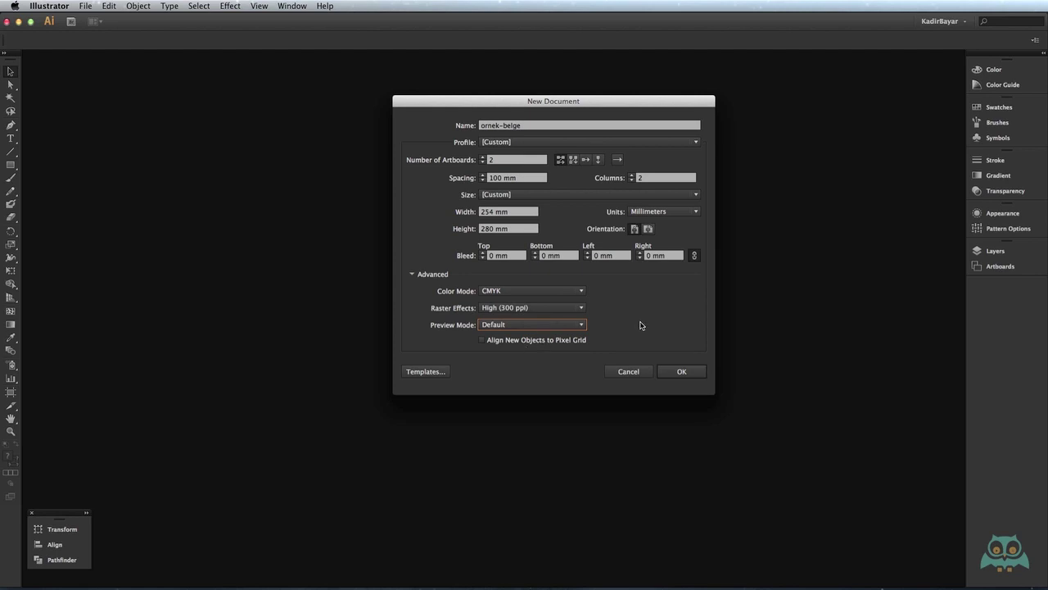
Create the document and zoom out to view both 254 × 280 mm artboards
click(679, 372)
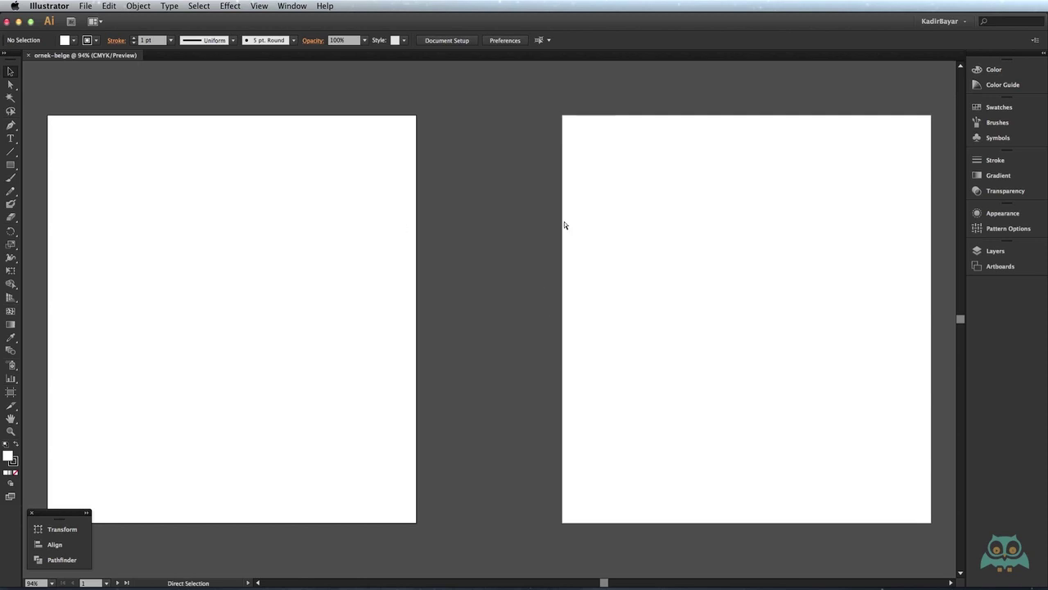
key(ctrl+minus)
key(ctrl+minus)
key(ctrl+minus)
key(ctrl+minus)
key(ctrl+minus)
key(ctrl+minus)
key(ctrl+minus)
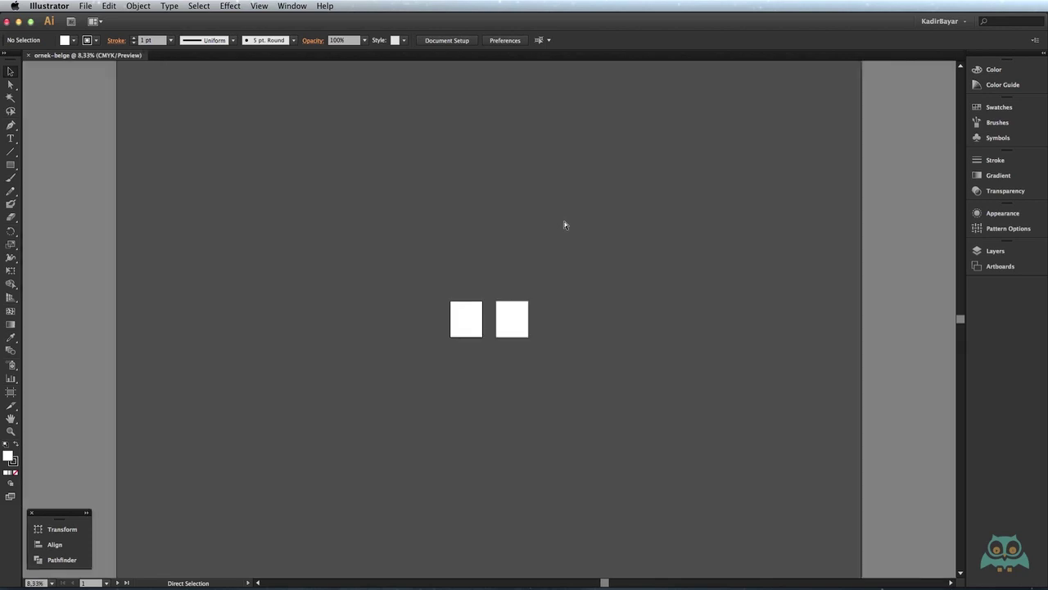
key(ctrl+minus)
key(ctrl+minus)
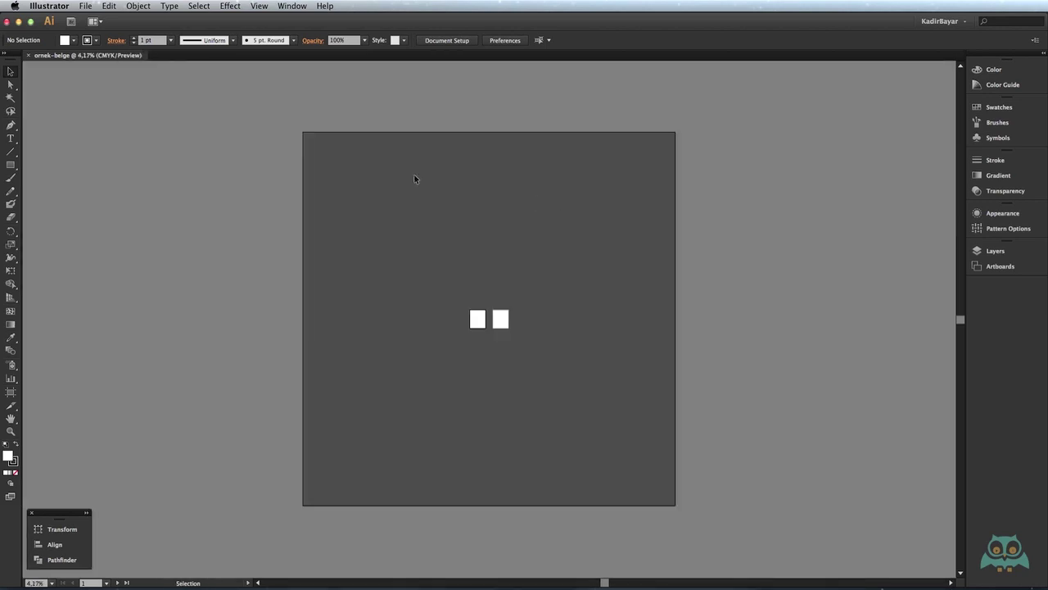